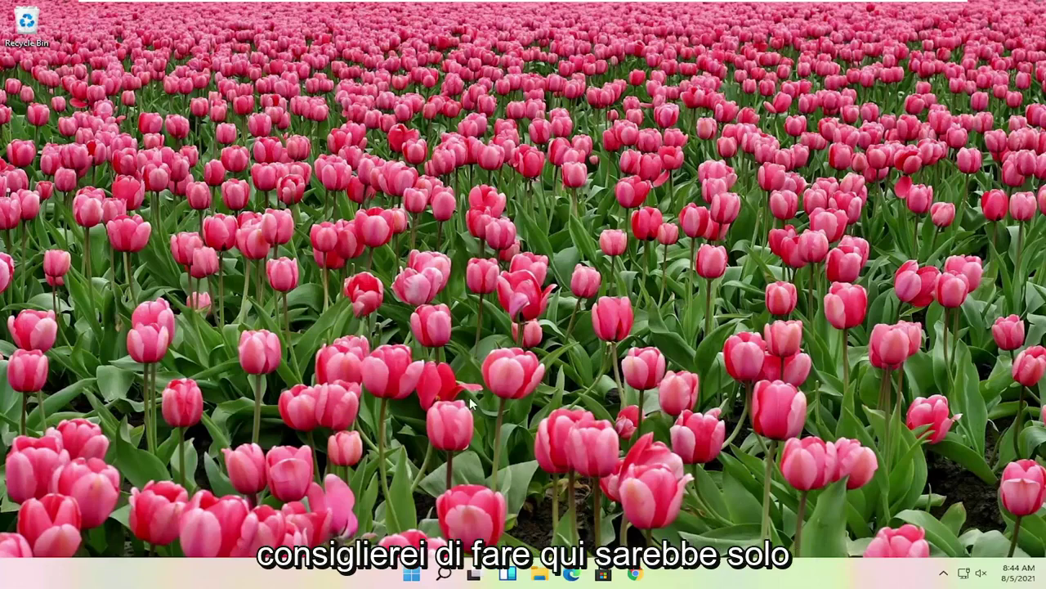
Review the Sleep, Shut down and Restart choices in the Win+X quick-link menu.
{"action": "right_click", "coordinate": [412, 574]}
{"action": "mouse_move", "coordinate": [399, 524]}
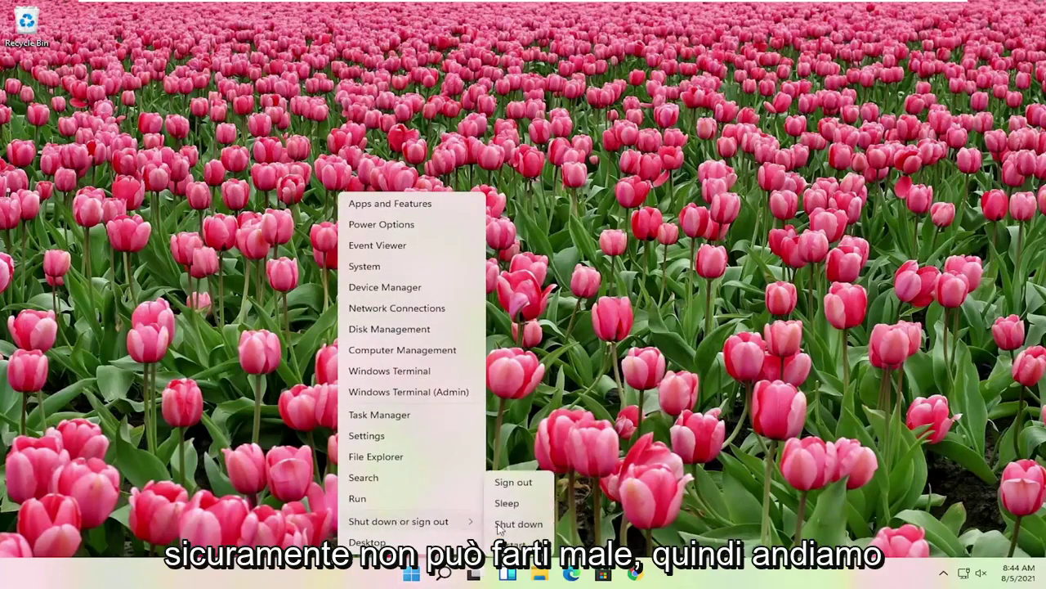
{"action": "left_click", "coordinate": [261, 488]}
{"action": "right_click", "coordinate": [412, 574]}
{"action": "mouse_move", "coordinate": [405, 530]}
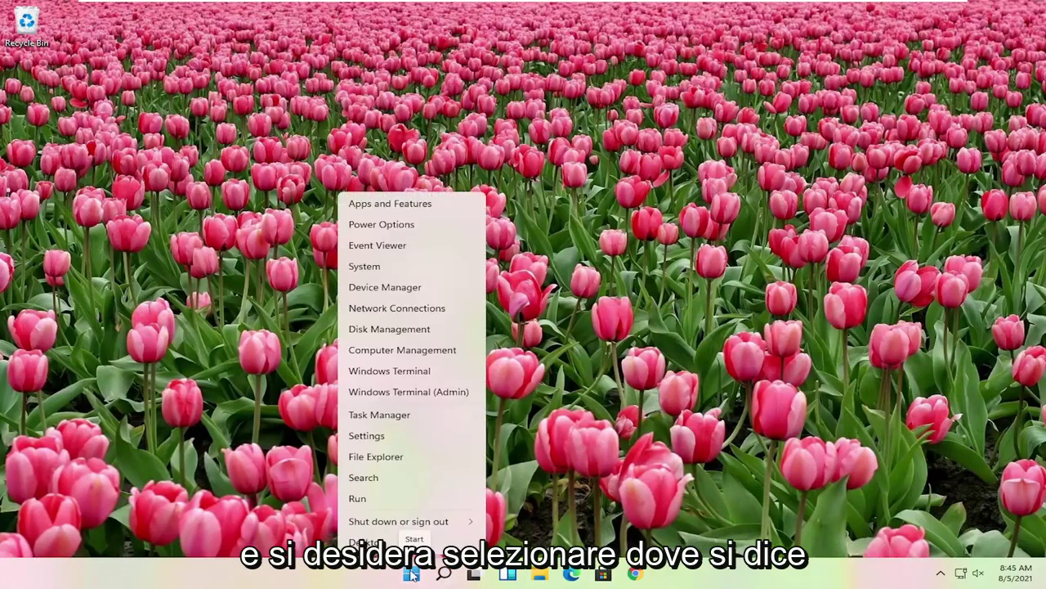
Open Task Manager and locate the Windows Explorer process in the Processes list.
{"action": "left_click", "coordinate": [393, 418]}
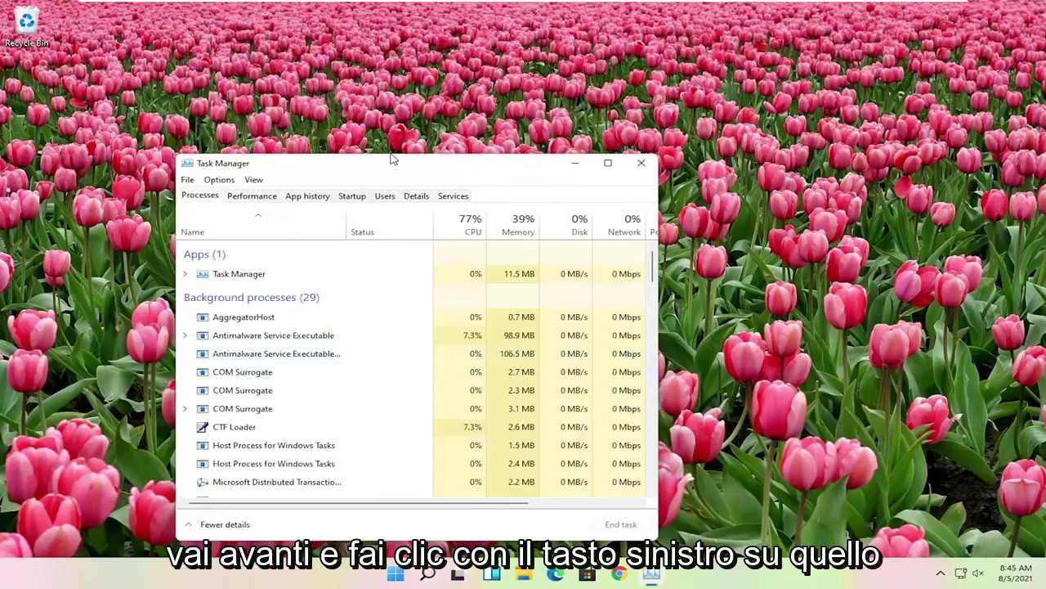
{"action": "left_click_drag", "start_coordinate": [463, 163], "coordinate": [588, 117]}
{"action": "scroll", "coordinate": [489, 294], "scroll_direction": "down", "scroll_amount": 10}
{"action": "scroll", "coordinate": [489, 295], "scroll_direction": "up", "scroll_amount": 8}
{"action": "scroll", "coordinate": [479, 301], "scroll_direction": "down", "scroll_amount": 4}
{"action": "scroll", "coordinate": [479, 301], "scroll_direction": "down", "scroll_amount": 12}
{"action": "left_click", "coordinate": [368, 314]}
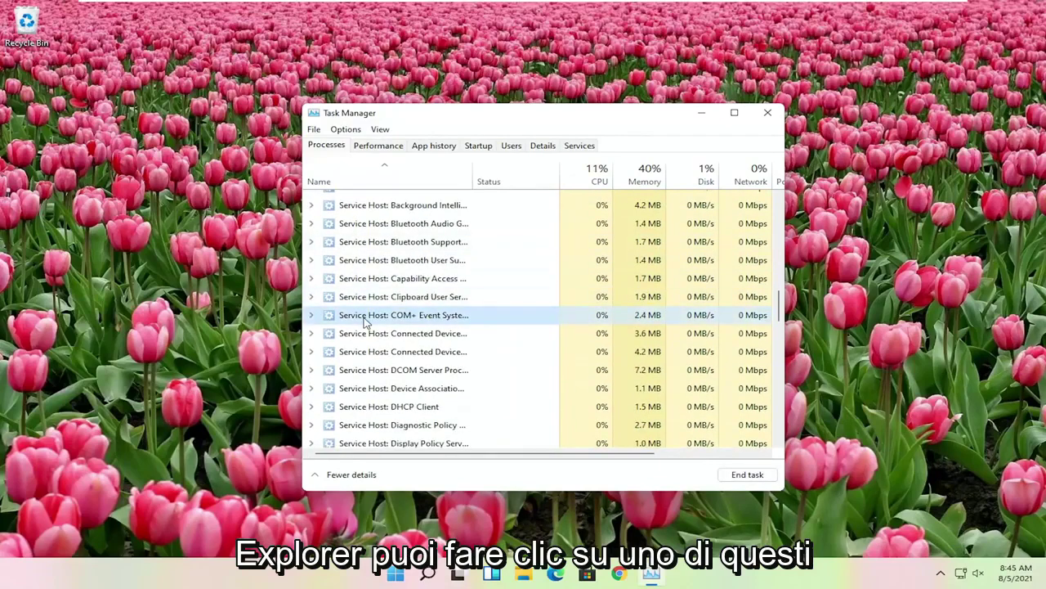
{"action": "type", "text": "w"}
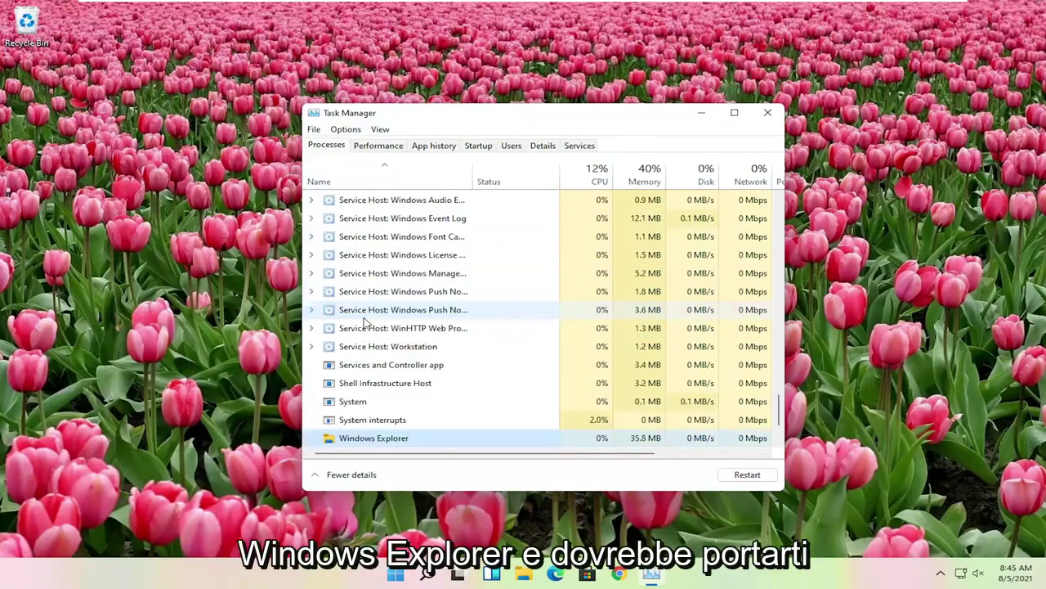
{"action": "scroll", "coordinate": [366, 321], "scroll_direction": "down", "scroll_amount": 2}
Restart Windows Explorer, then confirm the Start menu opens and closes.
{"action": "right_click", "coordinate": [353, 365]}
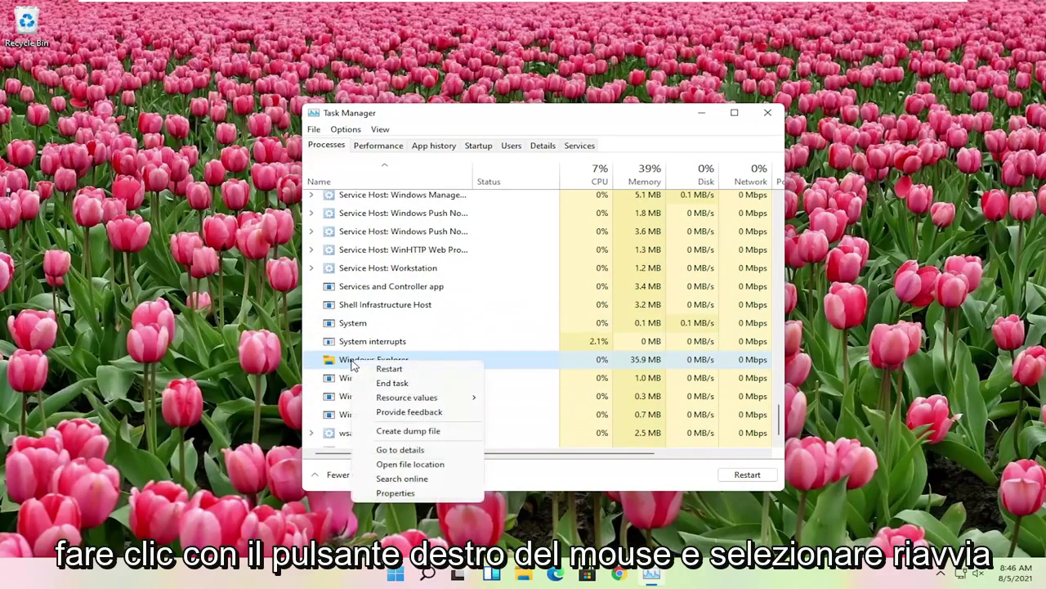
{"action": "left_click", "coordinate": [391, 369]}
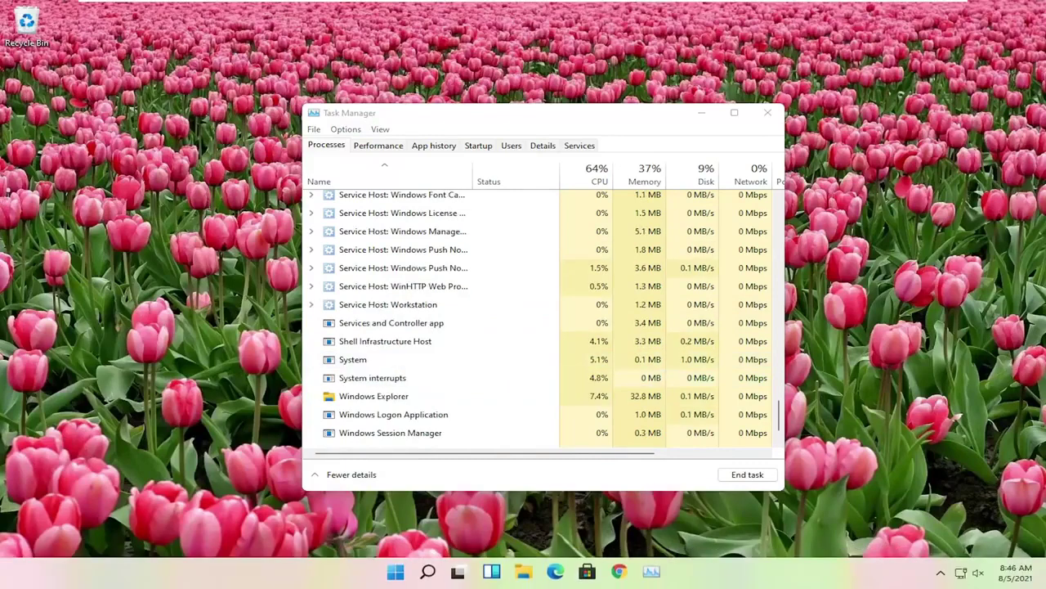
{"action": "left_click", "coordinate": [400, 579]}
{"action": "left_click", "coordinate": [400, 579]}
{"action": "left_click", "coordinate": [400, 579]}
{"action": "left_click", "coordinate": [401, 579]}
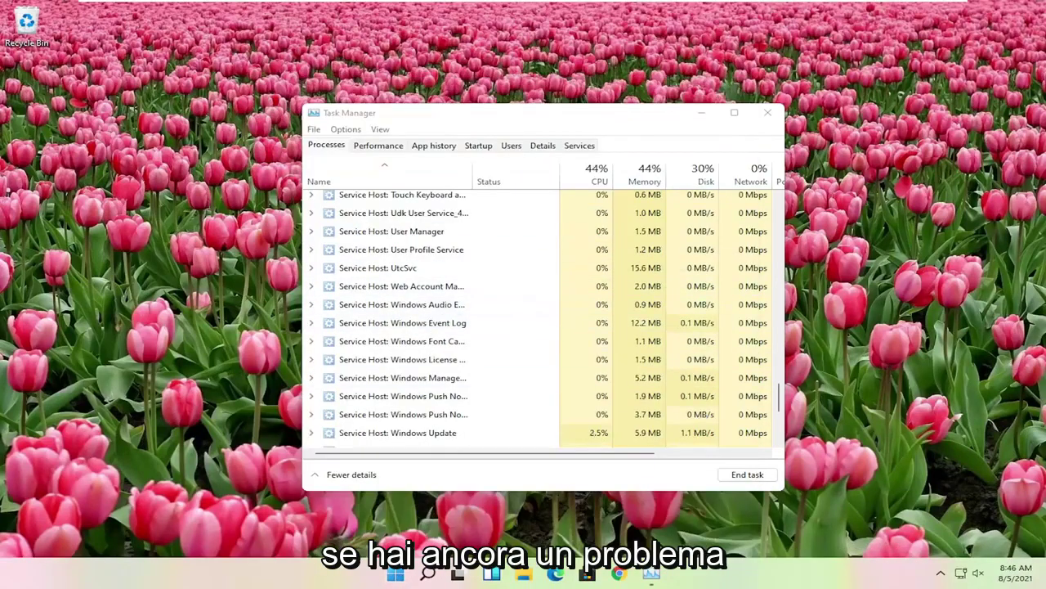
Close Task Manager and run a Windows Update check in Settings, which reports 'You're up to date'.
{"action": "left_click", "coordinate": [768, 112]}
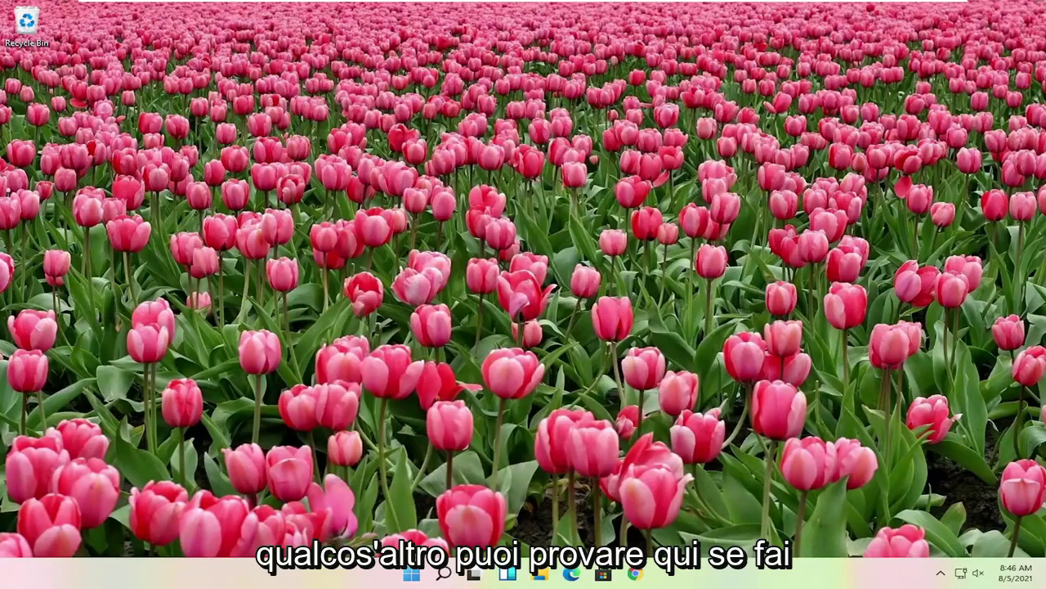
{"action": "right_click", "coordinate": [412, 575]}
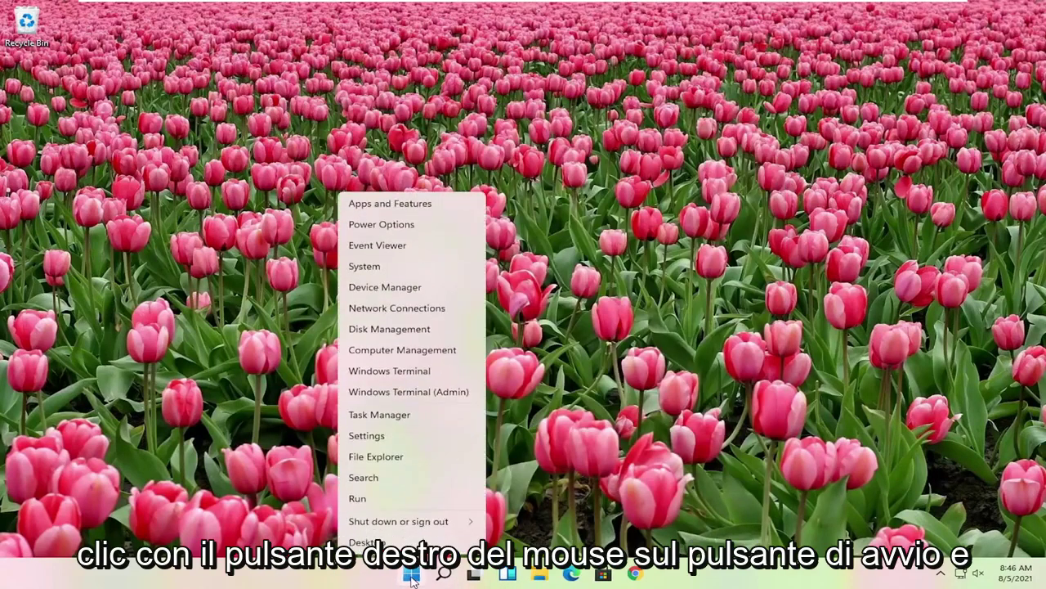
{"action": "left_click", "coordinate": [357, 435]}
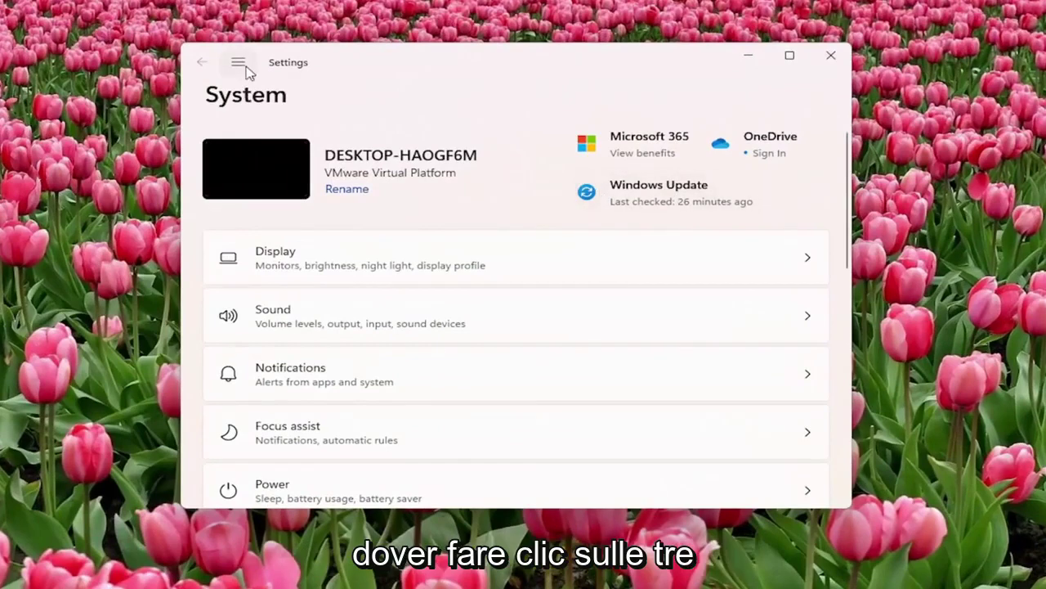
{"action": "left_click", "coordinate": [238, 63]}
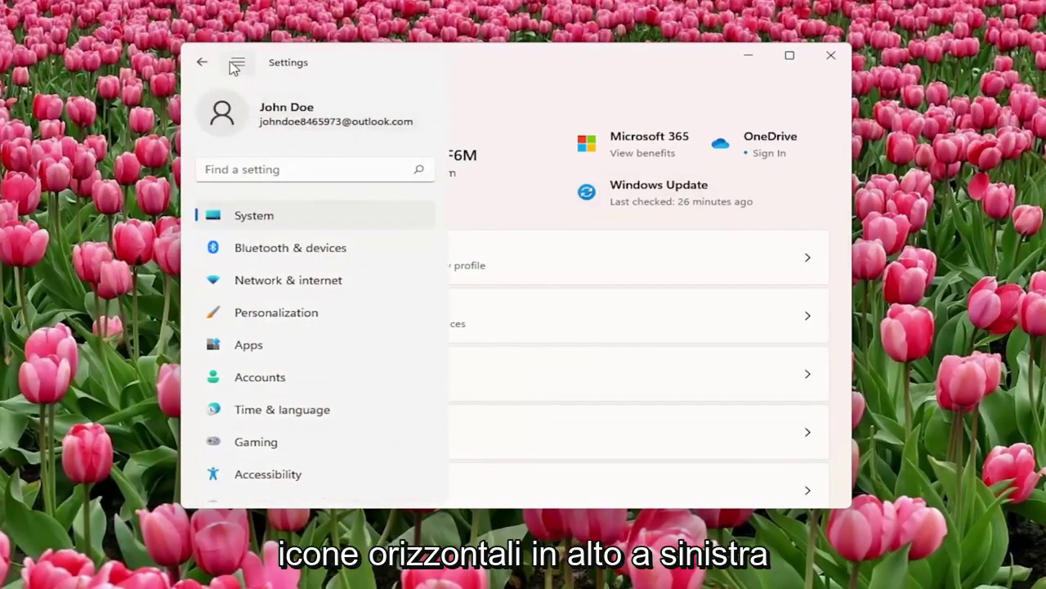
{"action": "scroll", "coordinate": [262, 327], "scroll_direction": "down", "scroll_amount": 2}
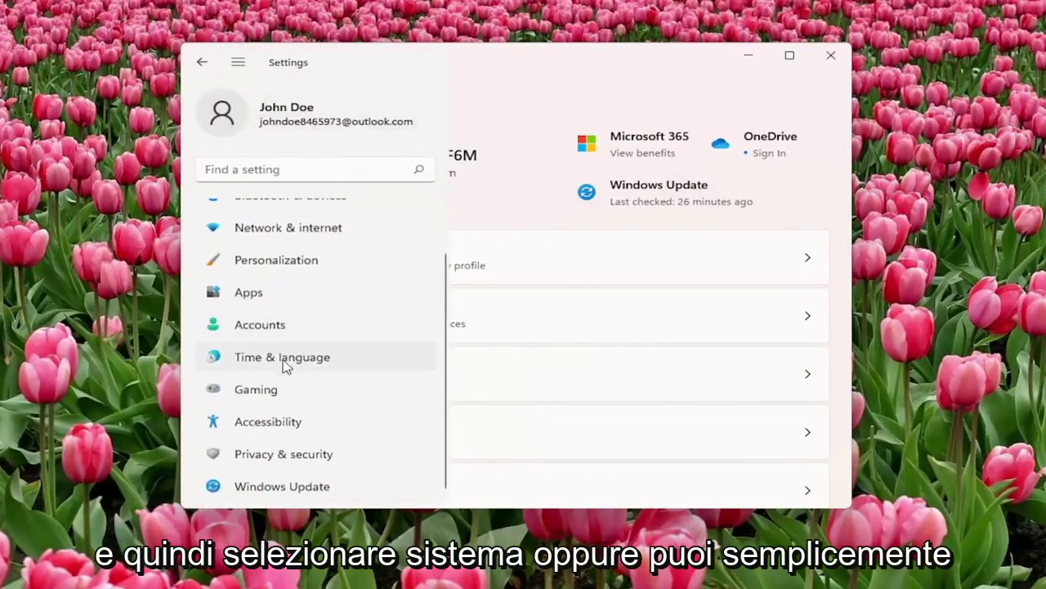
{"action": "left_click", "coordinate": [270, 487]}
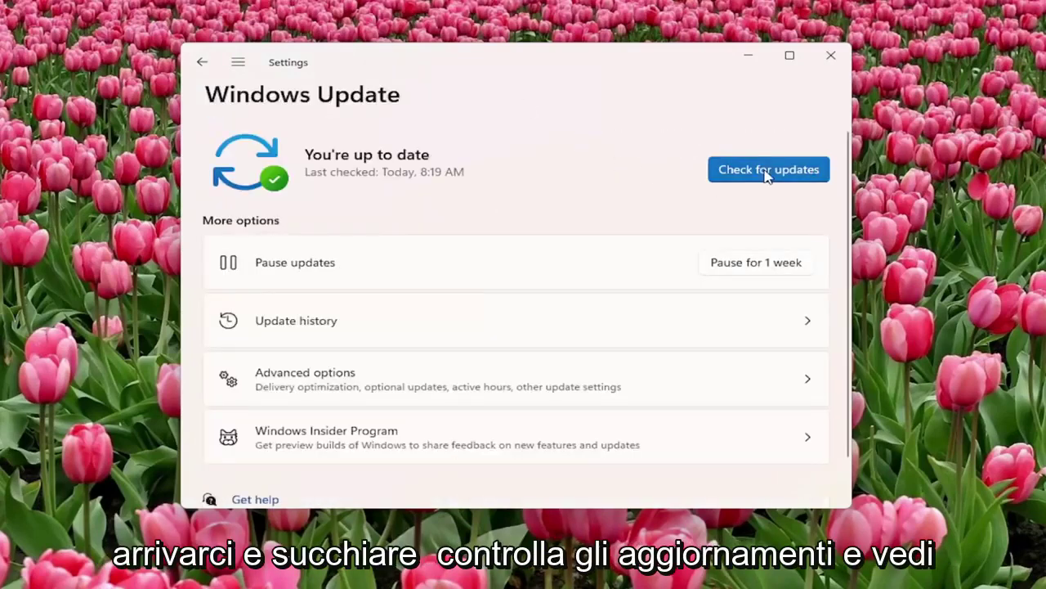
{"action": "left_click", "coordinate": [767, 176]}
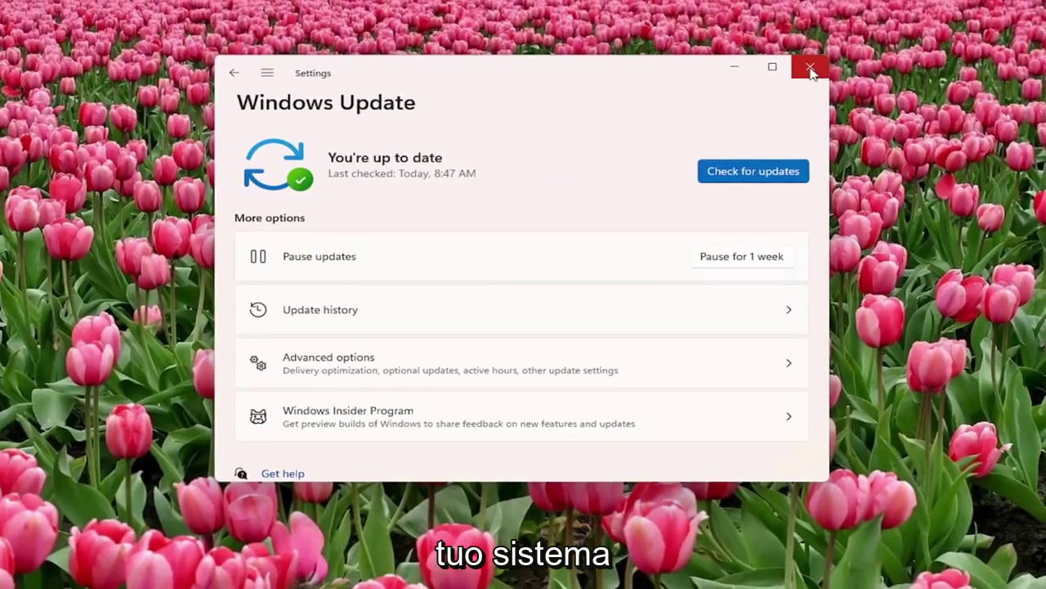
Close Settings and prepare a Task Manager new task 'cmd' with administrative privileges ticked.
{"action": "left_click", "coordinate": [831, 54]}
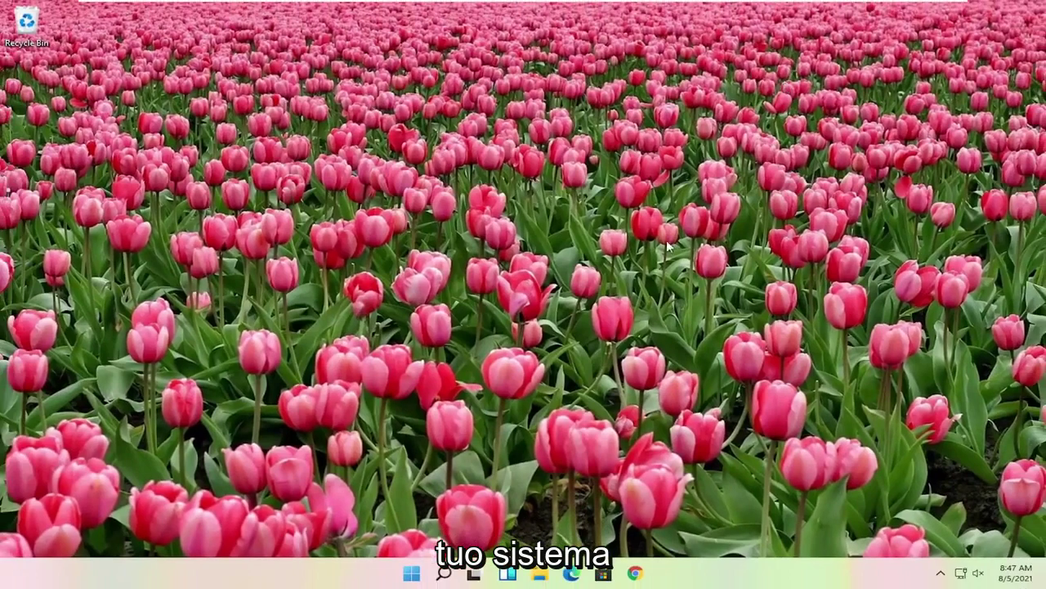
{"action": "right_click", "coordinate": [411, 574]}
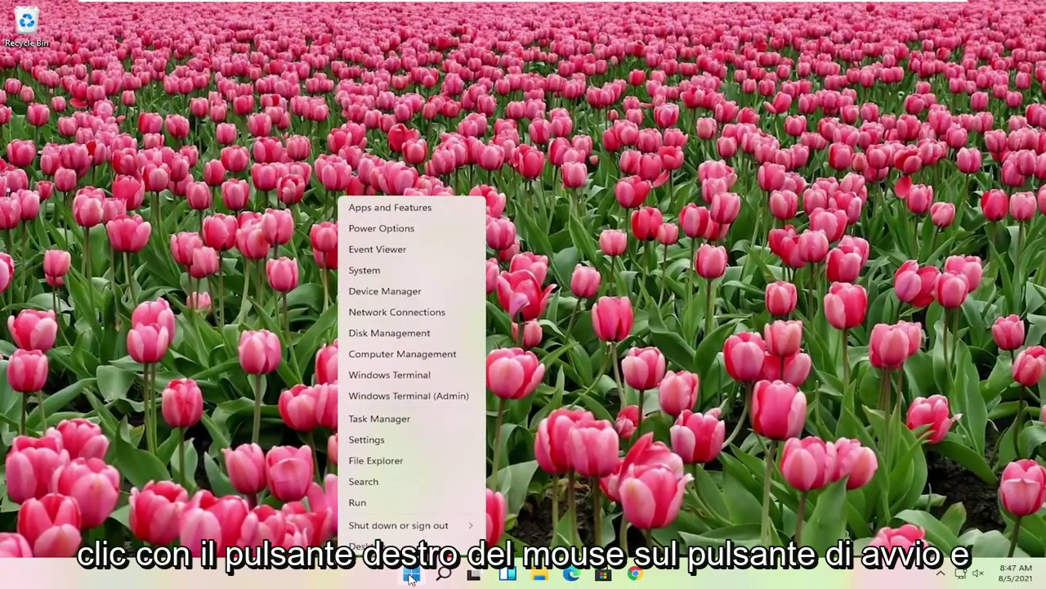
{"action": "left_click", "coordinate": [378, 416]}
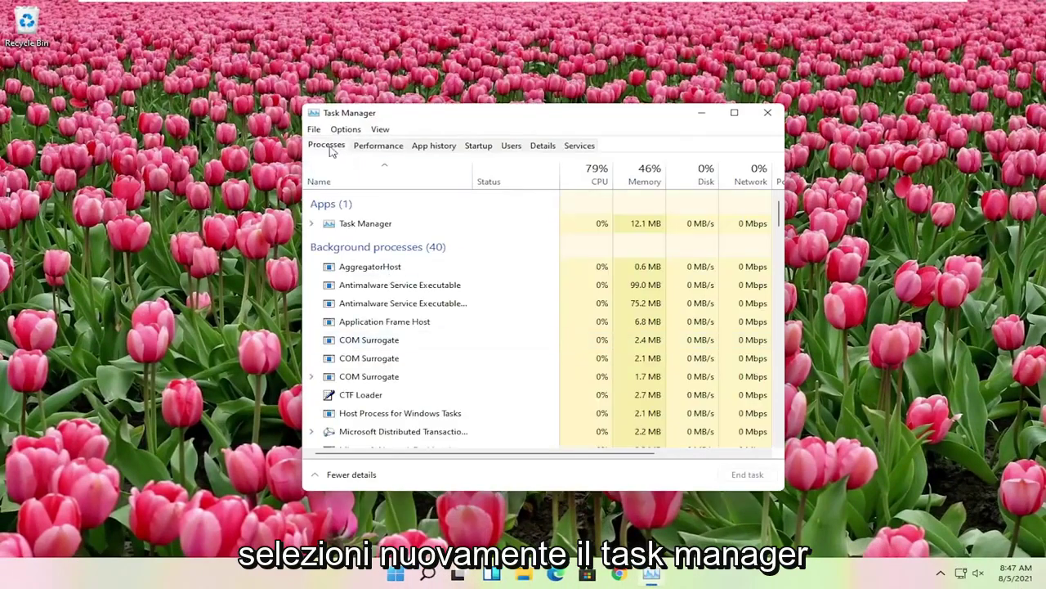
{"action": "left_click", "coordinate": [317, 133]}
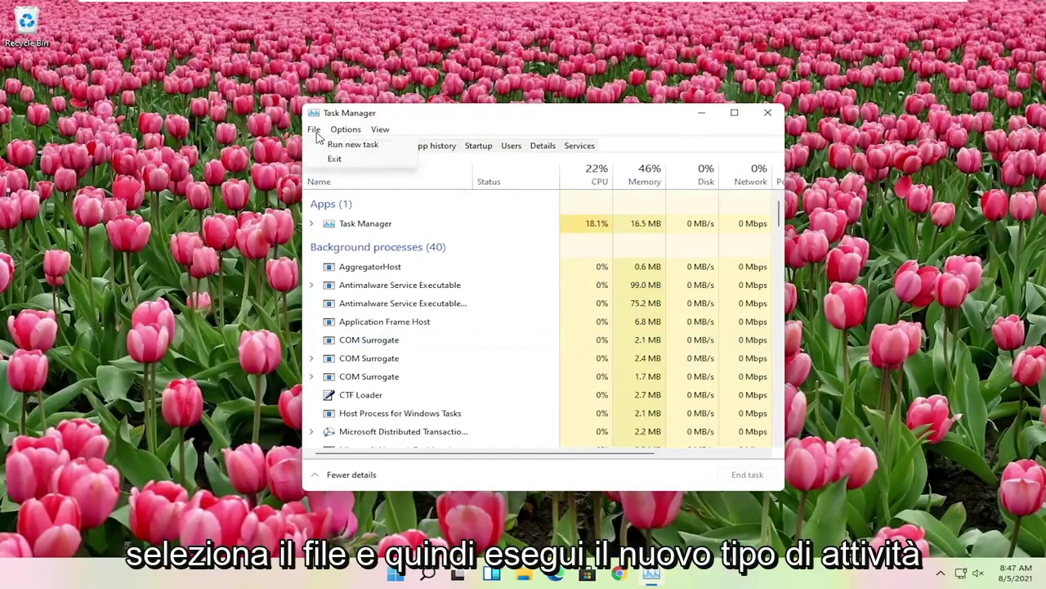
{"action": "left_click", "coordinate": [381, 148]}
{"action": "type", "text": "cmd"}
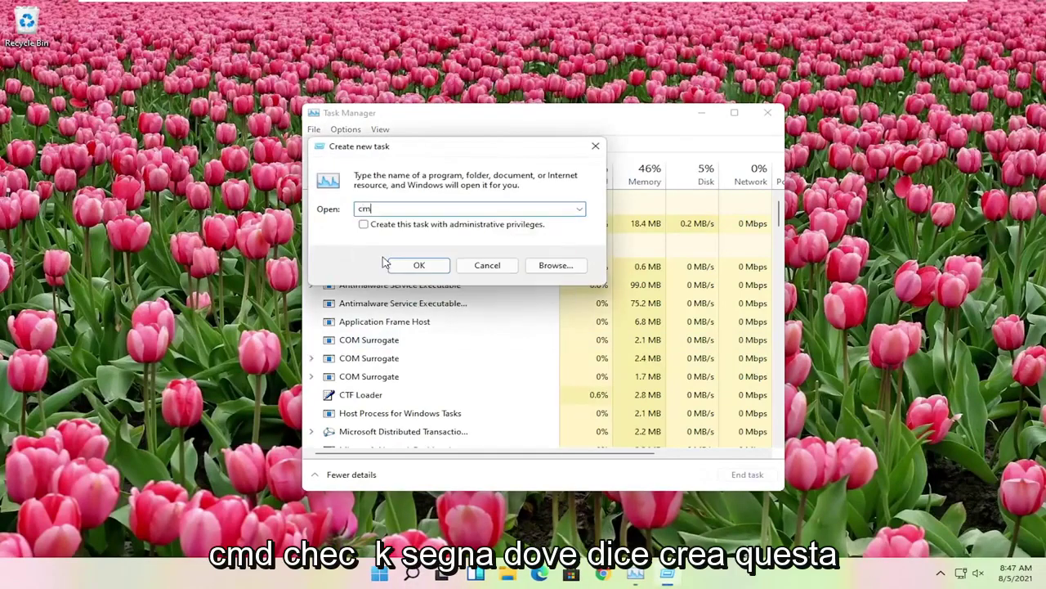
{"action": "left_click", "coordinate": [363, 225]}
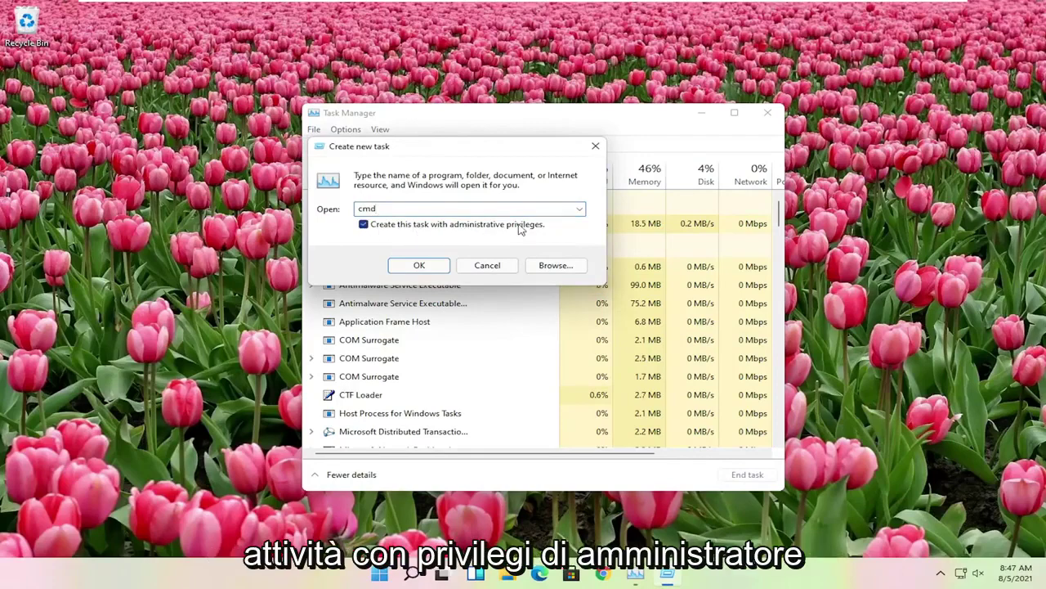
Launch the elevated Command Prompt and run sfc /scannow.
{"action": "left_click", "coordinate": [419, 266]}
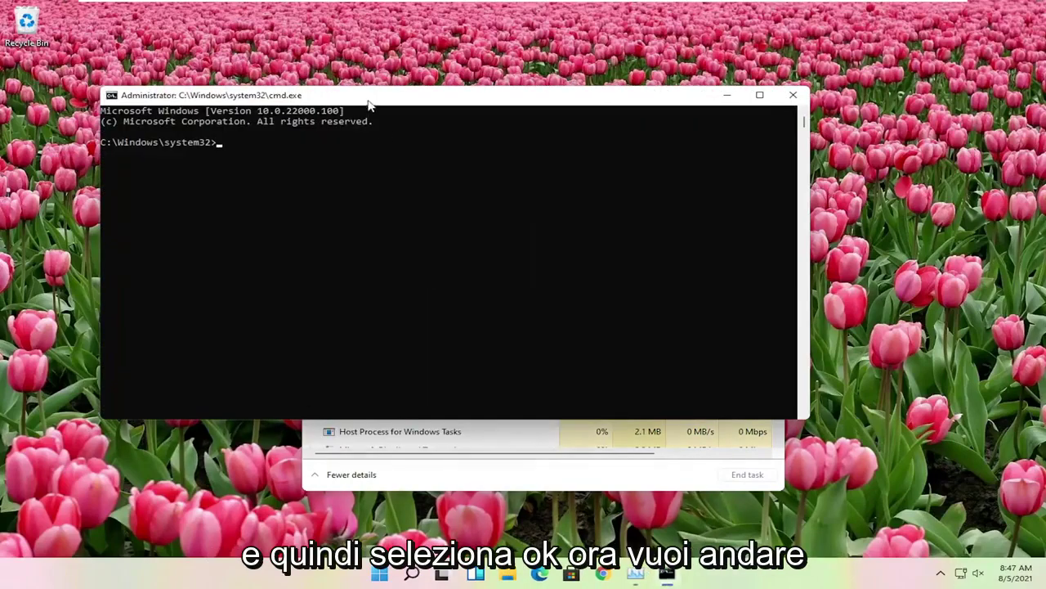
{"action": "left_click_drag", "start_coordinate": [389, 103], "coordinate": [458, 121]}
{"action": "type", "text": "sfc /scannow"}
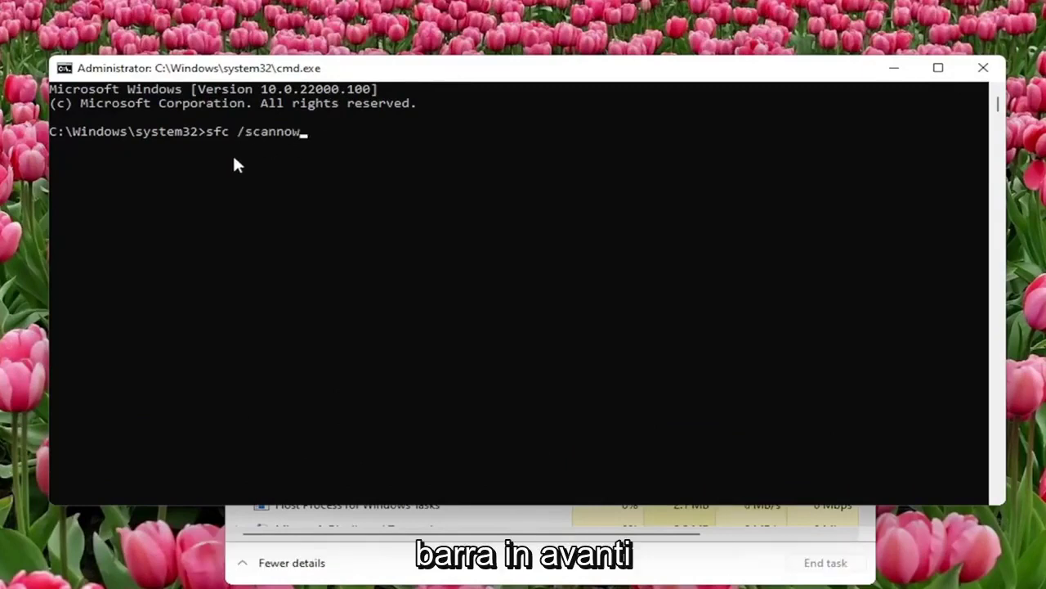
{"action": "left_click_drag", "start_coordinate": [253, 72], "coordinate": [276, 77]}
{"action": "key", "text": "Return"}
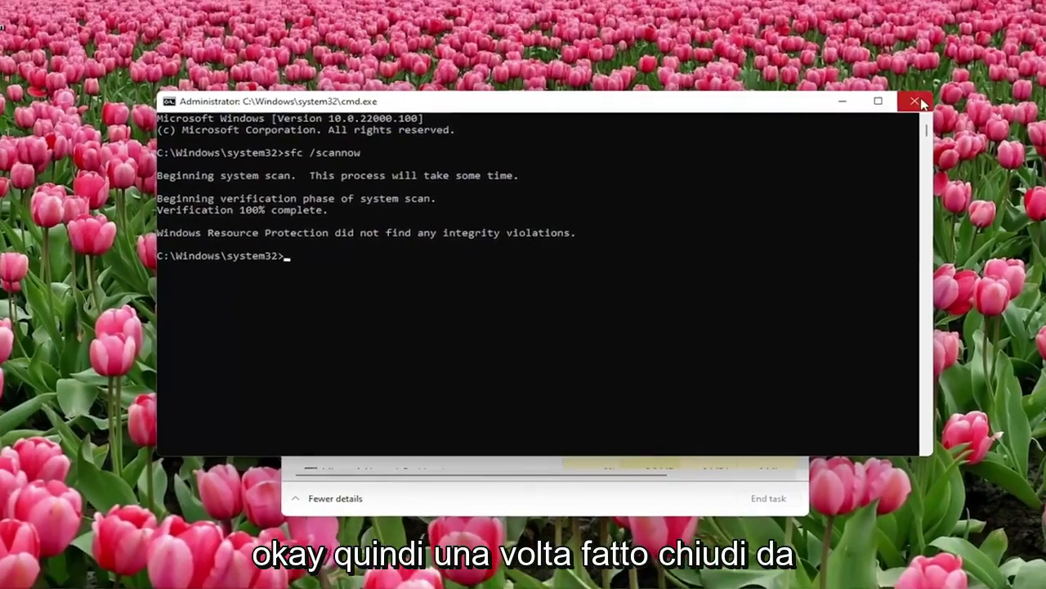
Close the Command Prompt and Task Manager, then restart the PC from the Win+X power options.
{"action": "left_click", "coordinate": [1005, 73]}
{"action": "left_click", "coordinate": [781, 119]}
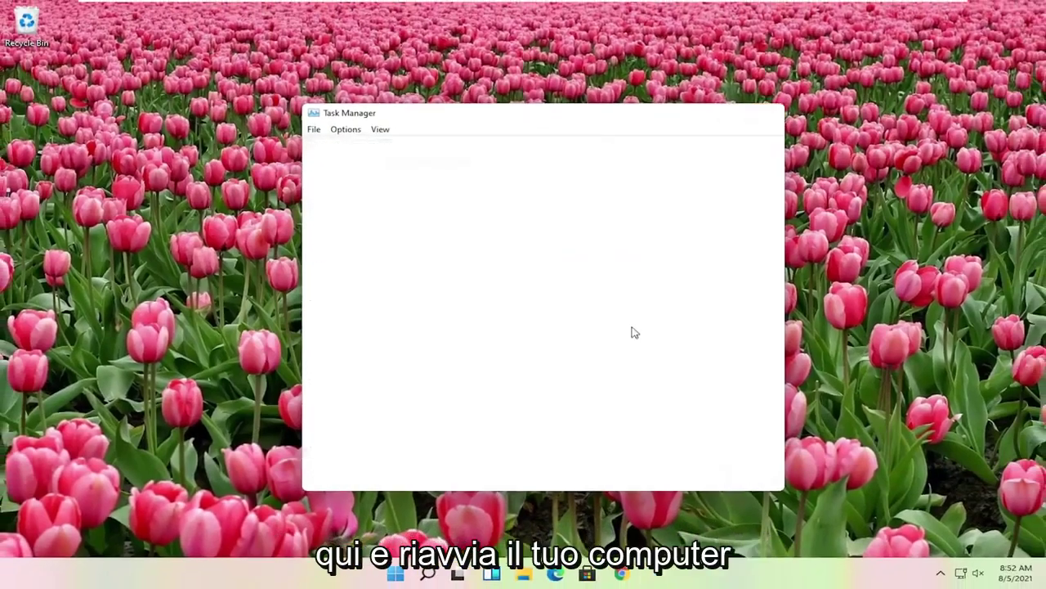
{"action": "right_click", "coordinate": [411, 574]}
{"action": "mouse_move", "coordinate": [406, 521]}
{"action": "left_click", "coordinate": [511, 544]}
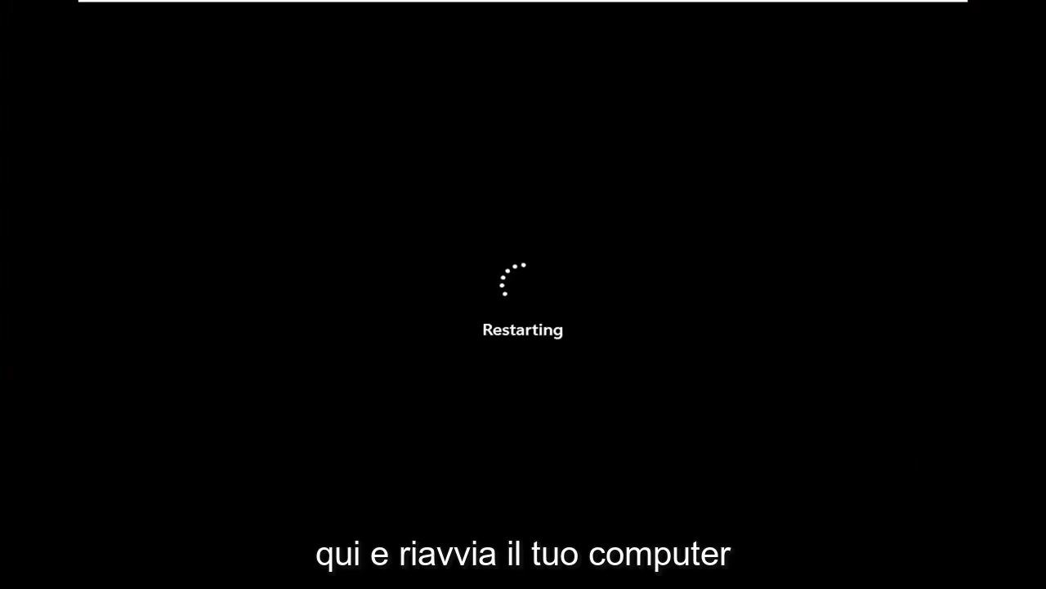